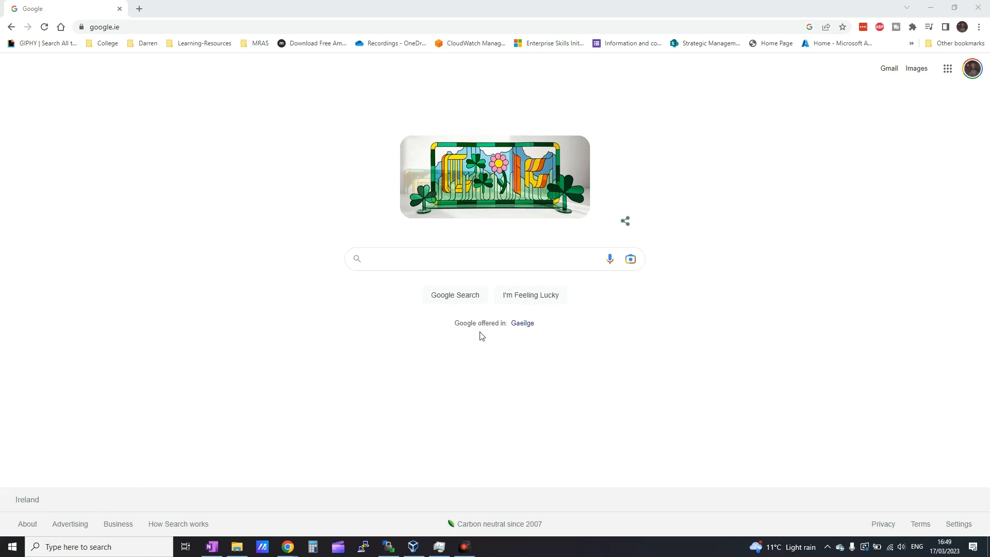
- Search Google for rocky linux and open the official Rocky Linux website
{"action": "left_click", "coordinate": [479, 260]}
{"action": "type", "text": "rockj"}
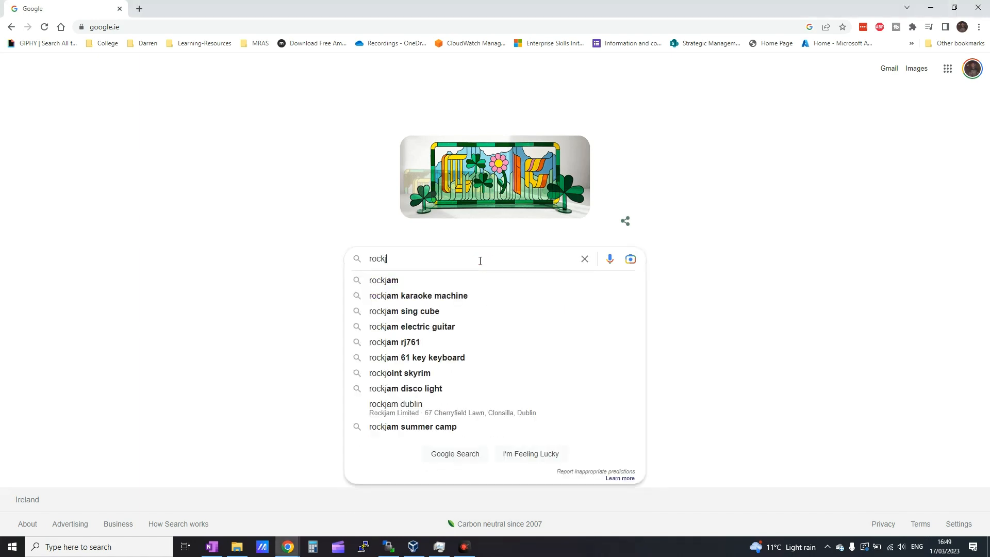
{"action": "key", "text": "BackSpace"}
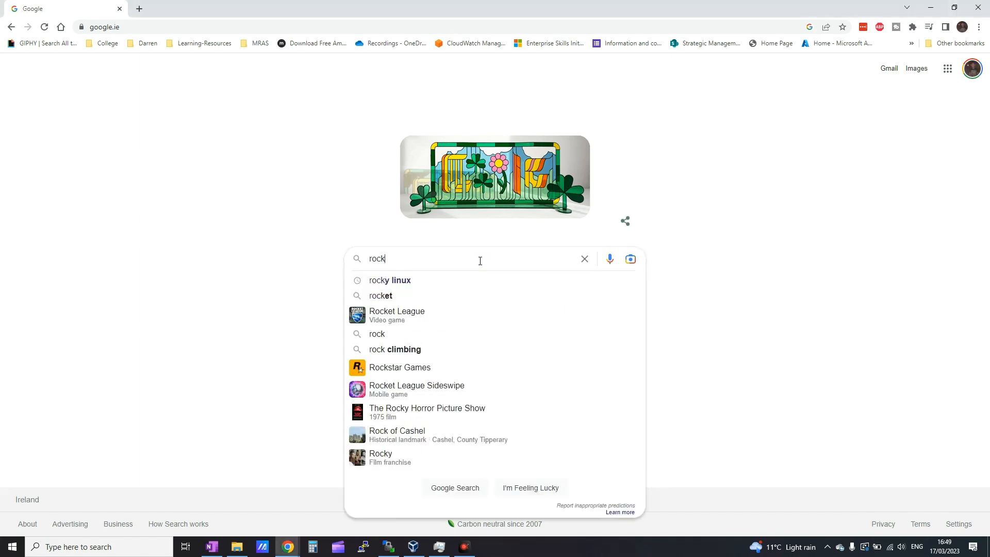
{"action": "left_click", "coordinate": [428, 281]}
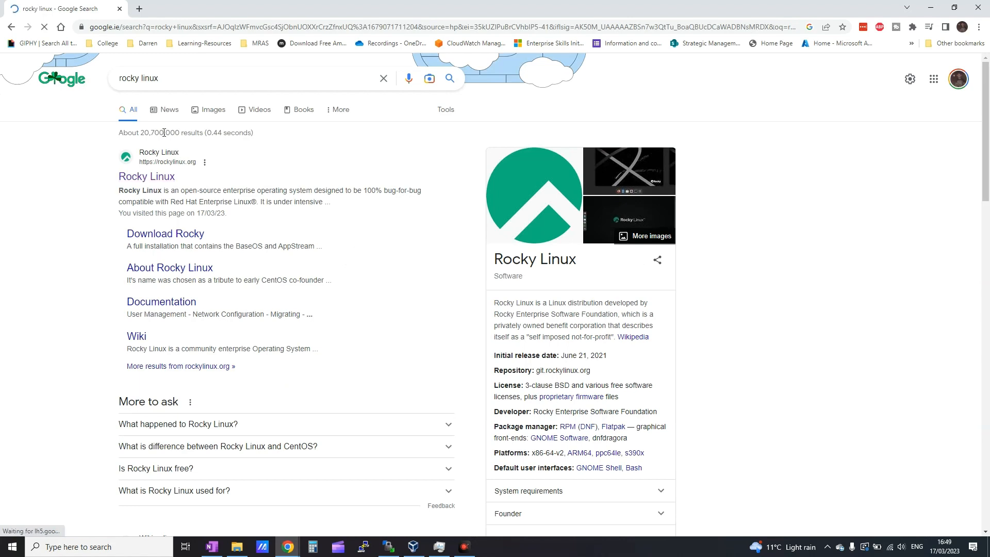
{"action": "left_click", "coordinate": [150, 178]}
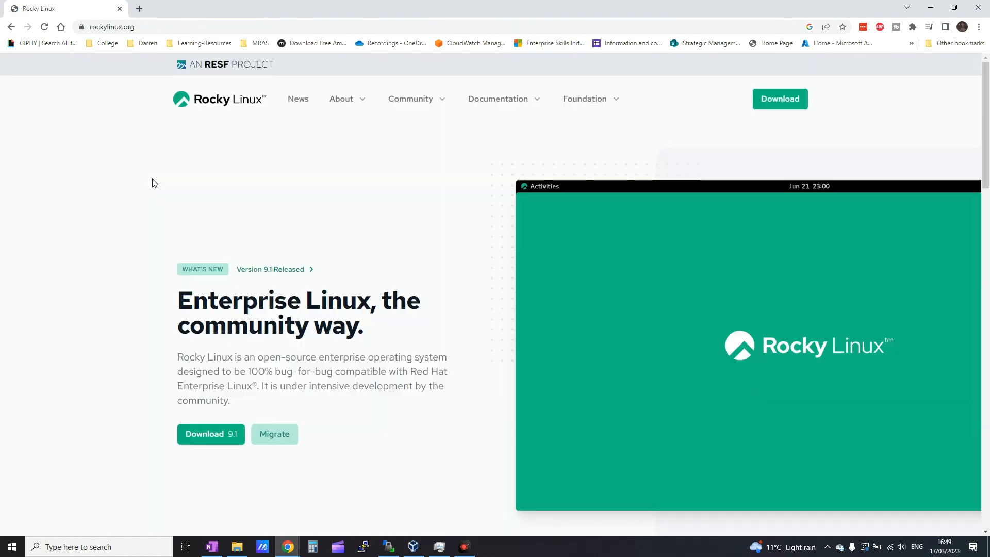
- Go to the Rocky Linux download page and download the Rocky 9 DVD ISO for x86_64
{"action": "scroll", "coordinate": [152, 183], "scroll_direction": "down", "scroll_amount": 3}
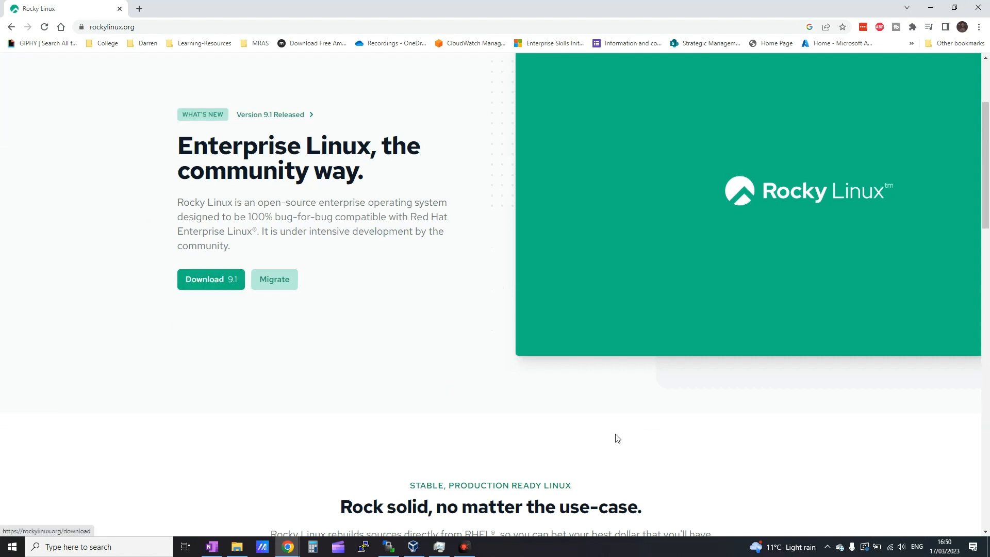
{"action": "left_click", "coordinate": [956, 512]}
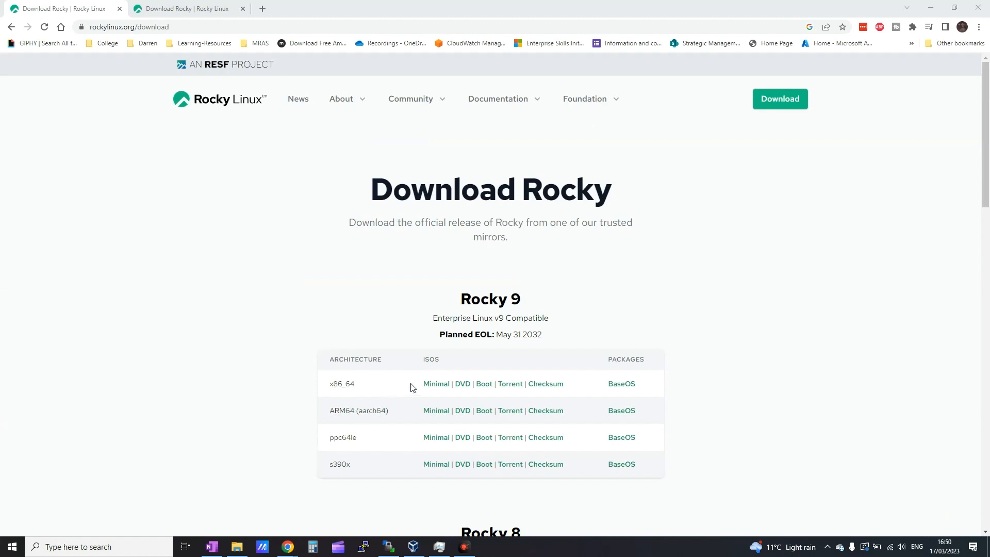
{"action": "left_click", "coordinate": [462, 387]}
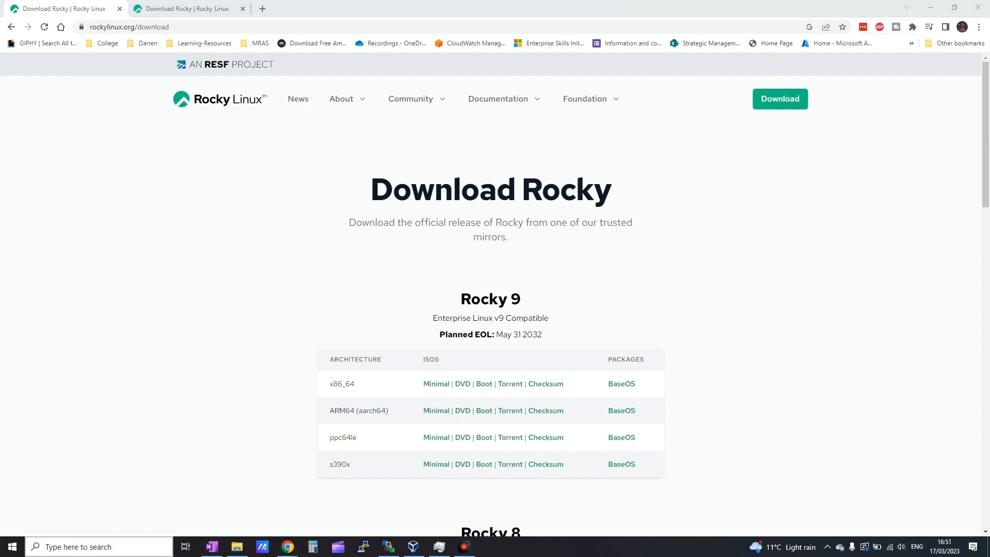
- Switch to VirtualBox and set up a new virtual machine named rocky with Rocky-9.1-x86_64-dvd.iso, skipping the unattended installation
{"action": "left_click_drag", "start_coordinate": [989, 181], "coordinate": [424, 72]}
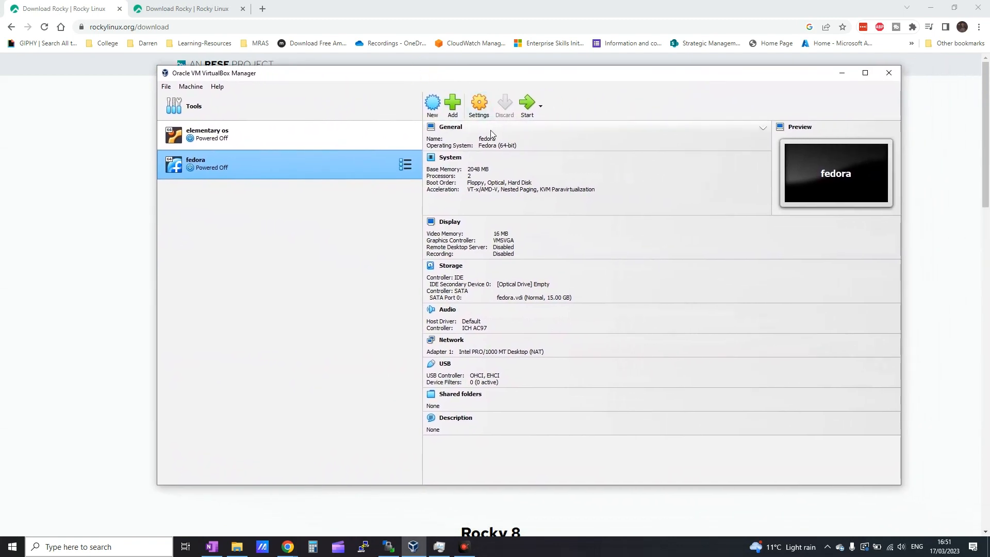
{"action": "left_click", "coordinate": [432, 105]}
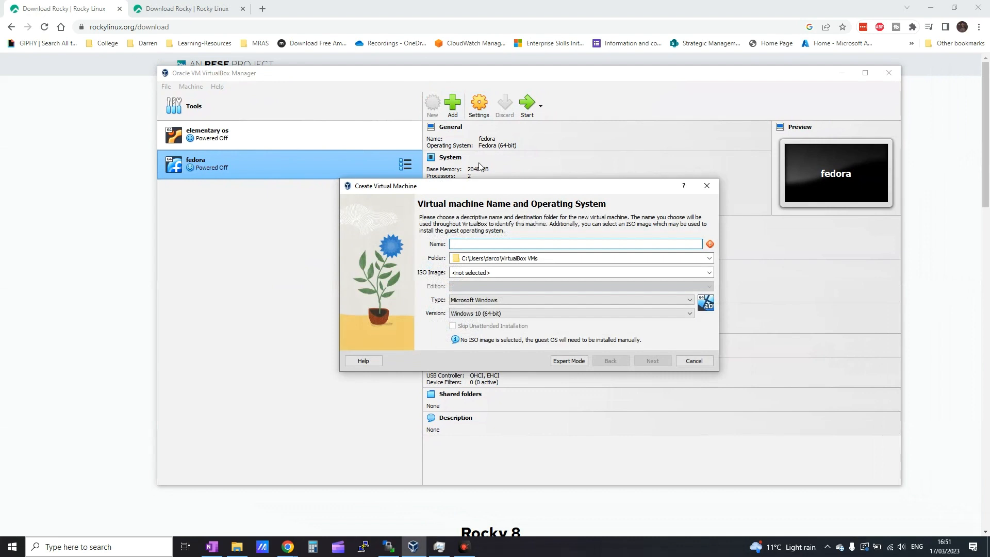
{"action": "type", "text": "rocky"}
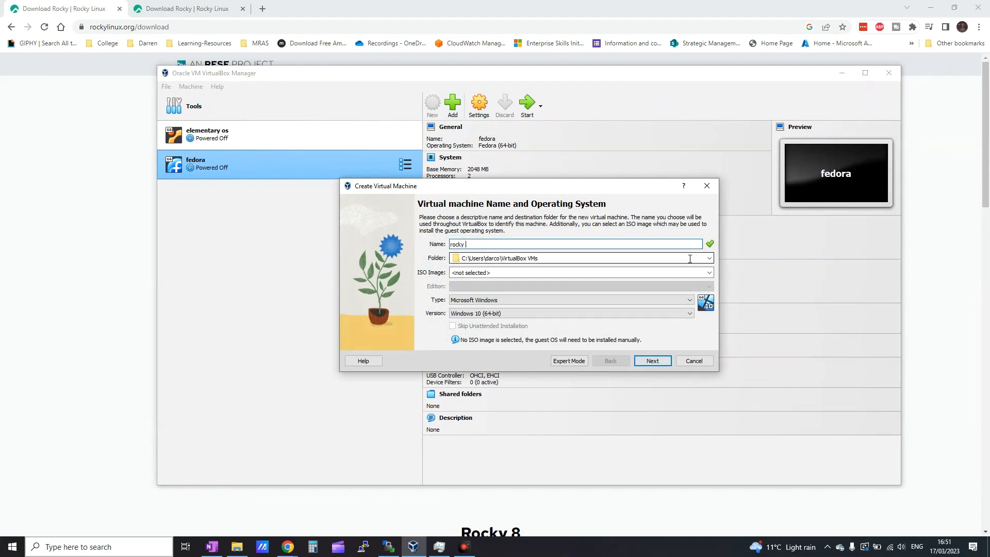
{"action": "left_click", "coordinate": [707, 273]}
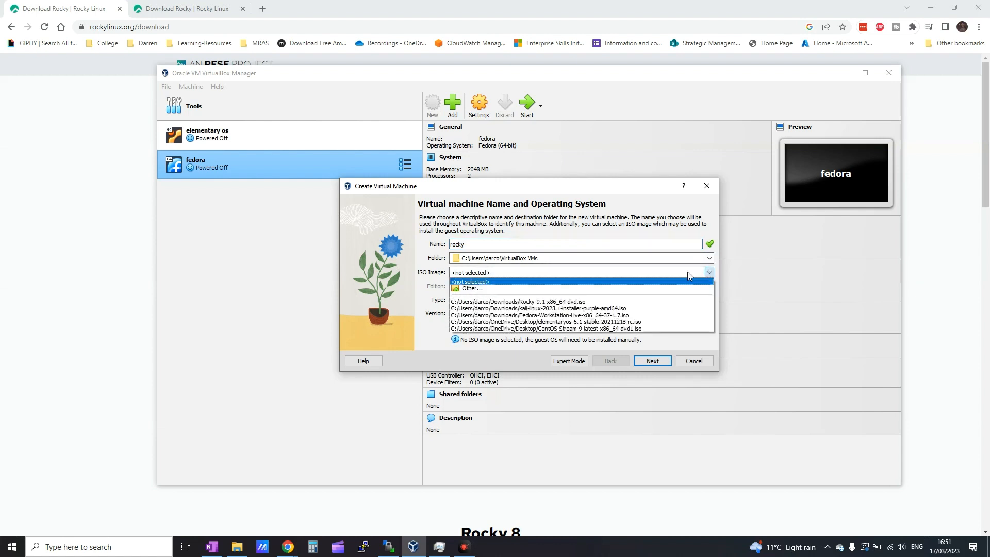
{"action": "left_click", "coordinate": [542, 302]}
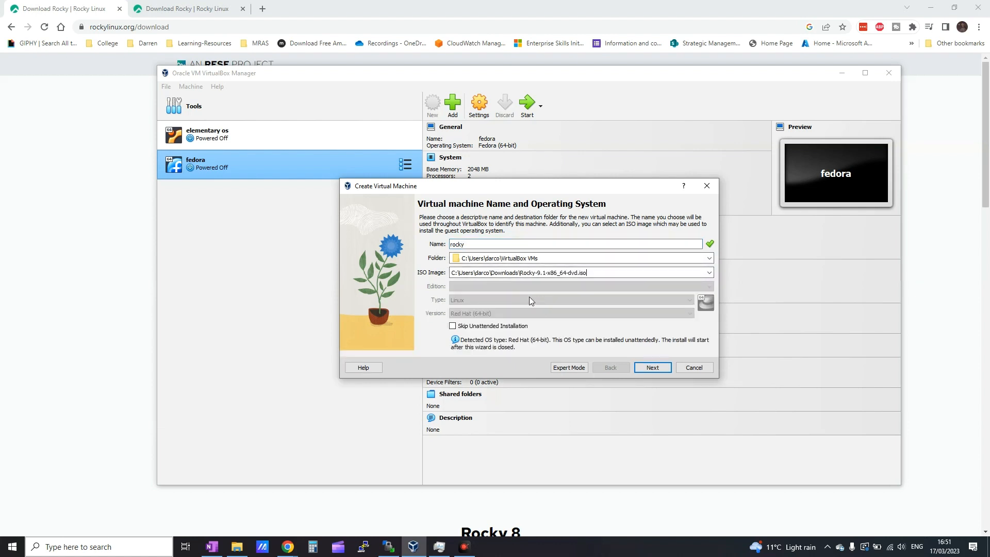
{"action": "left_click", "coordinate": [452, 328]}
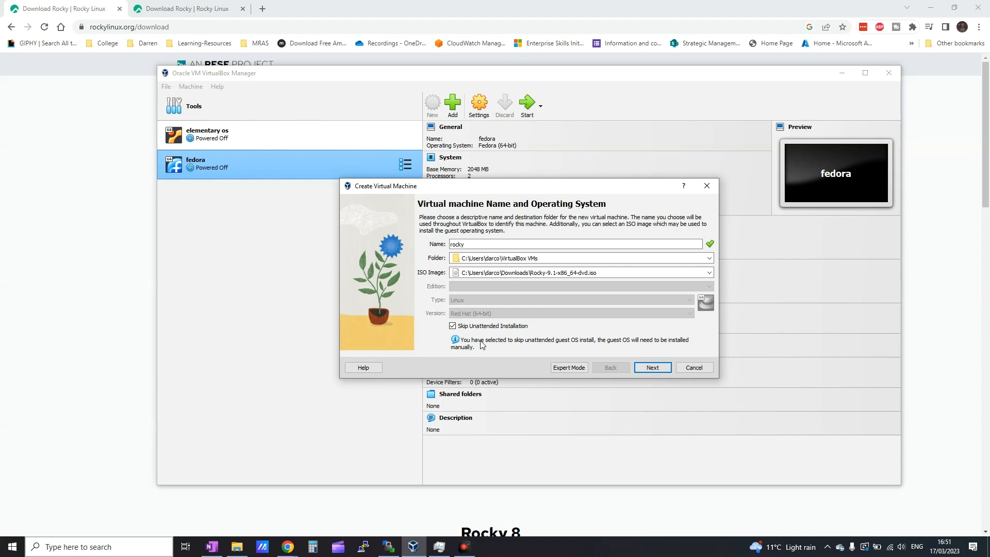
{"action": "left_click", "coordinate": [652, 368]}
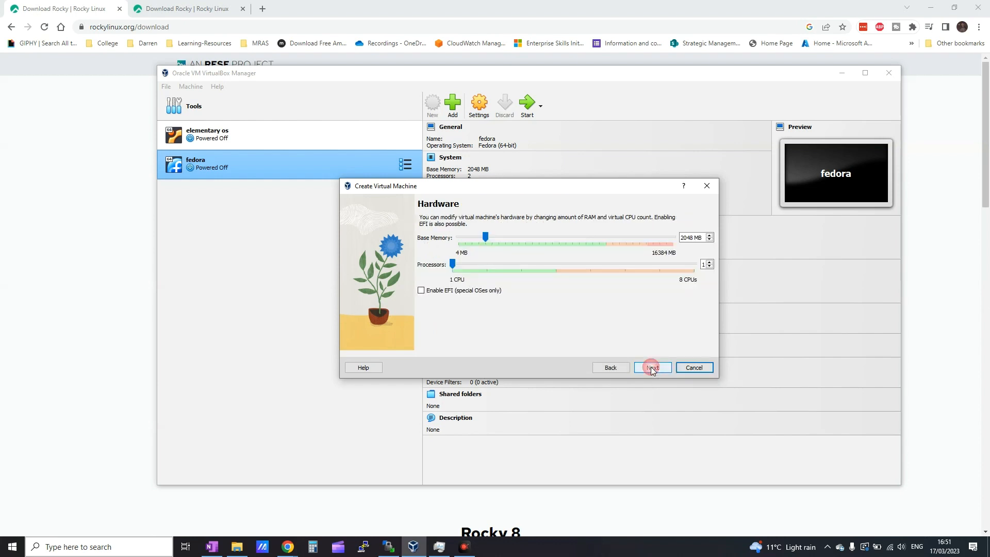
- Give the virtual machine 2 processors, 3072 MB of base memory and a new 20 GB virtual hard disk, and finish creating it
{"action": "left_click", "coordinate": [484, 264]}
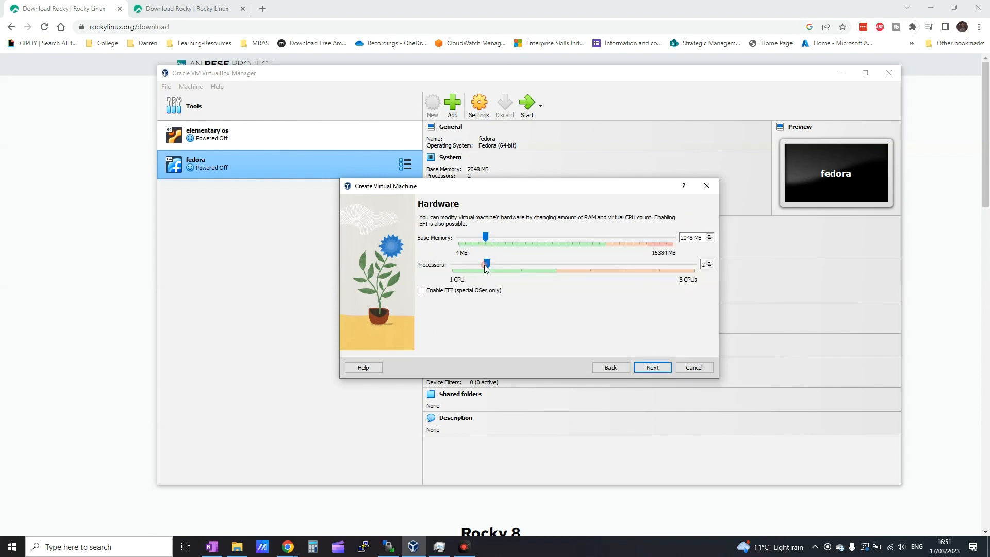
{"action": "left_click", "coordinate": [500, 237]}
{"action": "left_click", "coordinate": [653, 368]}
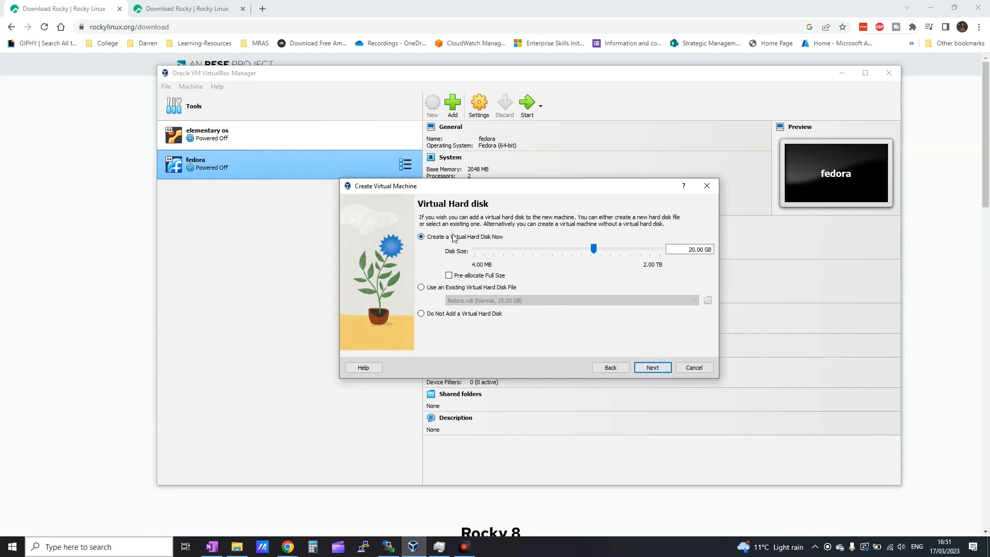
{"action": "left_click", "coordinate": [655, 370]}
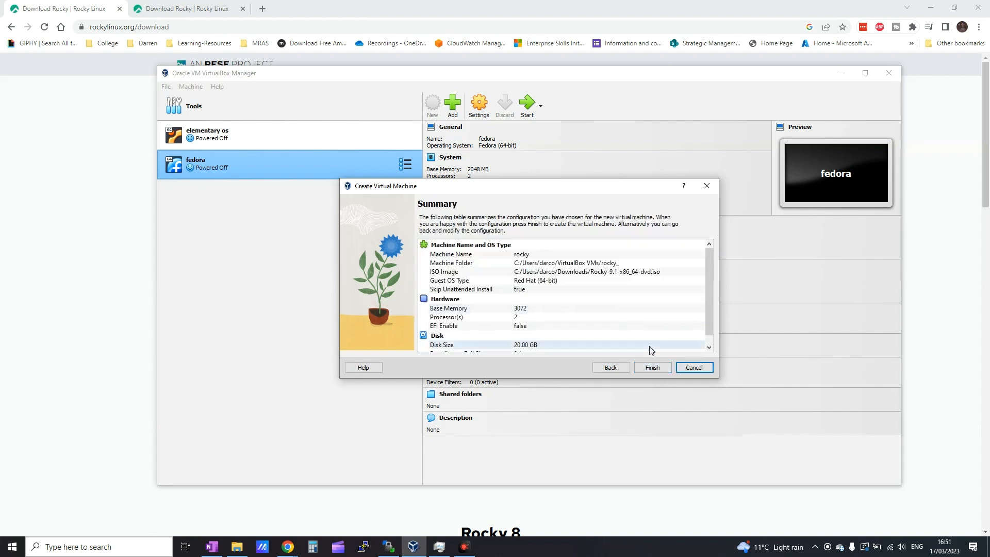
{"action": "left_click", "coordinate": [654, 370]}
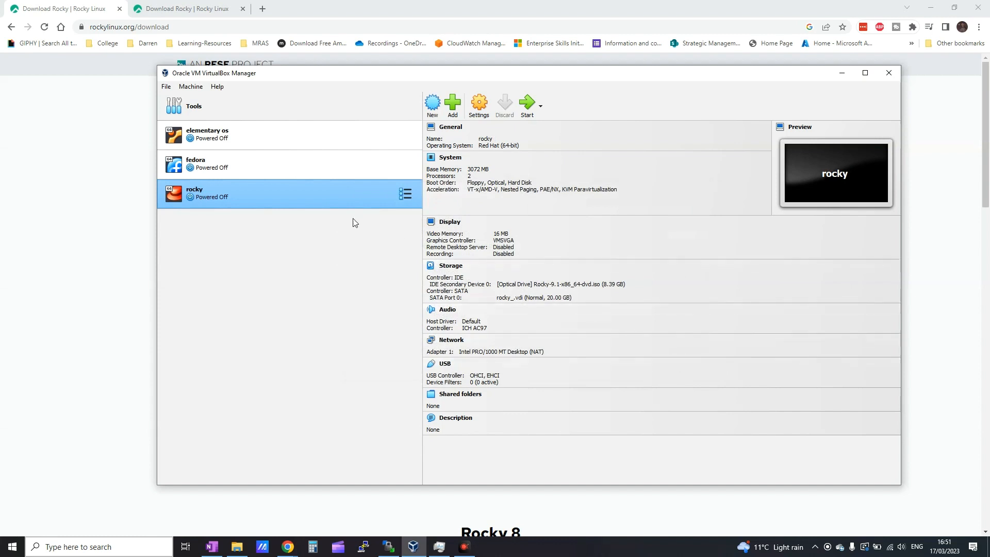
- Start the rocky virtual machine, let it capture the mouse, and boot the Install Rocky Linux 9.1 option
{"action": "left_click", "coordinate": [524, 106]}
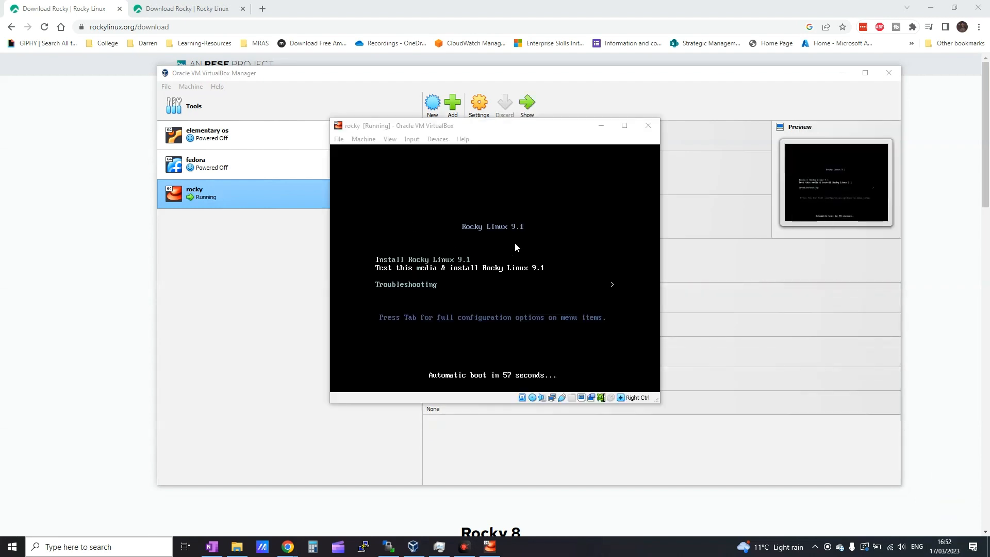
{"action": "left_click", "coordinate": [511, 226]}
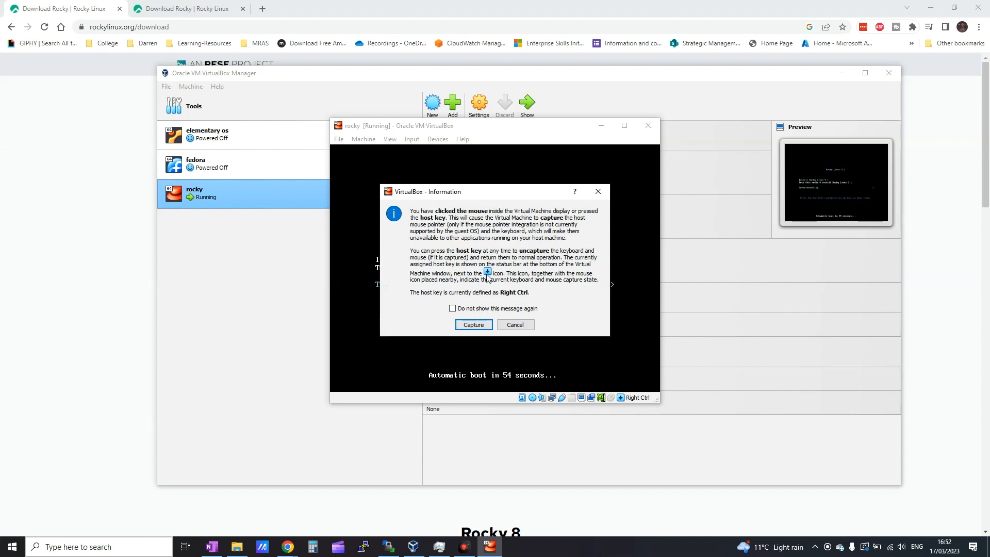
{"action": "left_click", "coordinate": [473, 326]}
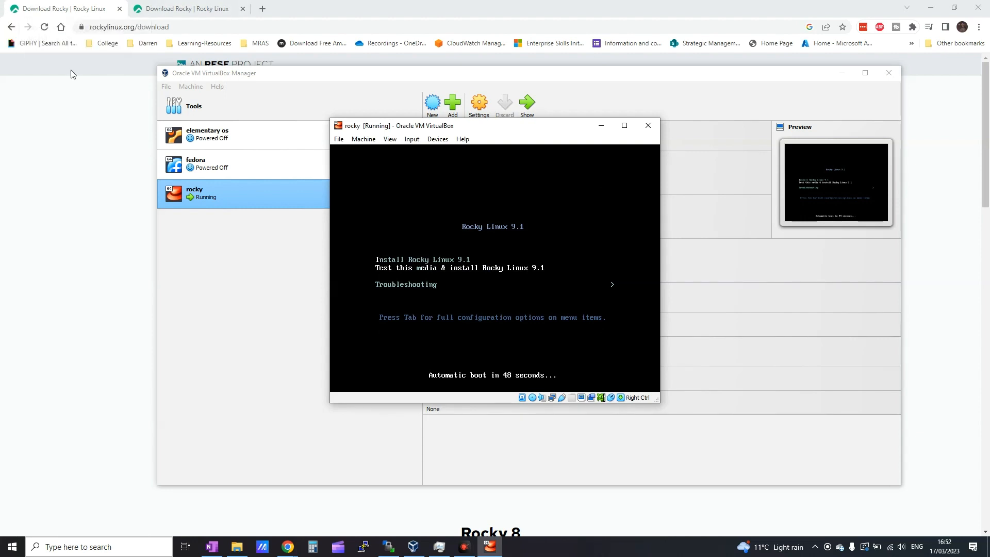
{"action": "key", "text": "Up"}
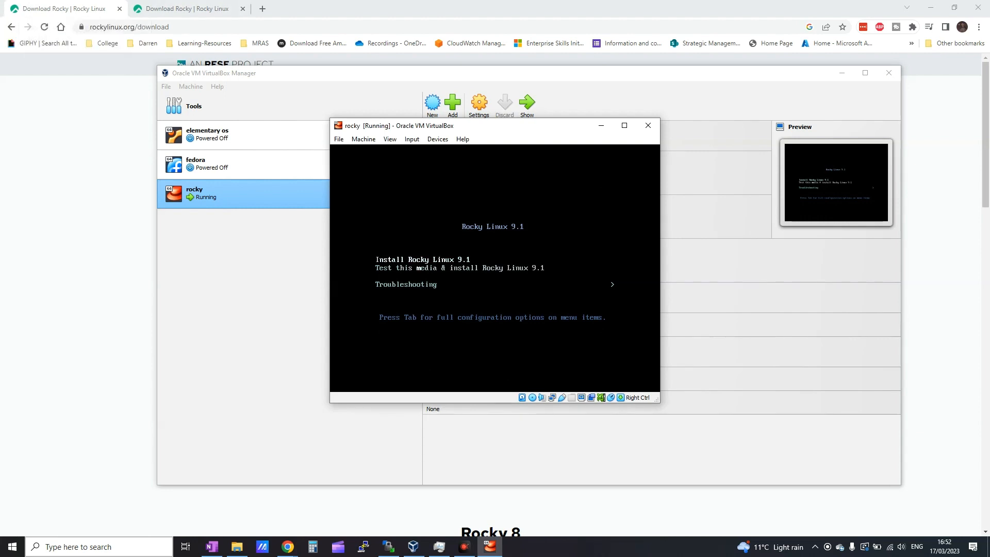
{"action": "key", "text": "Return"}
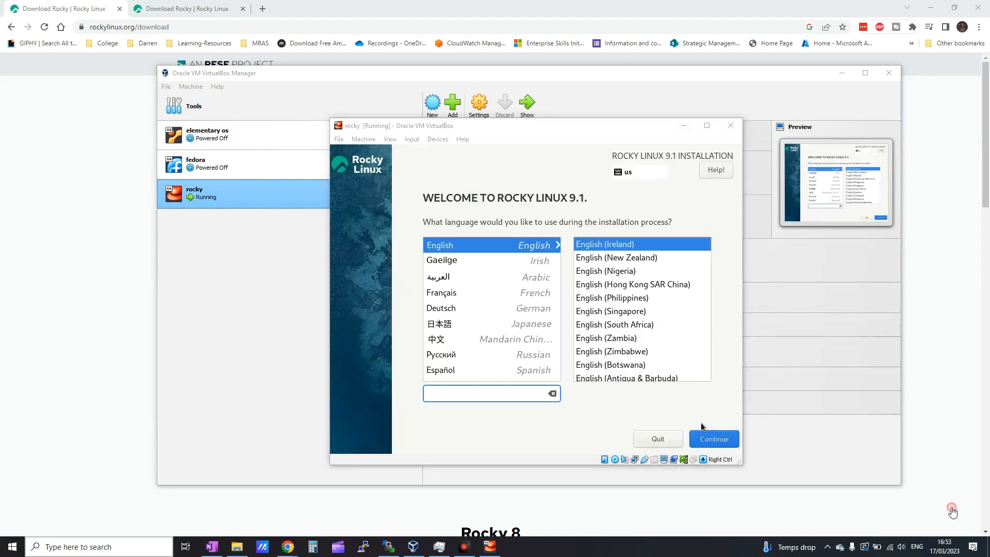
- Allow mouse capture without showing the message again, and accept English as the installation language
{"action": "left_click", "coordinate": [556, 227]}
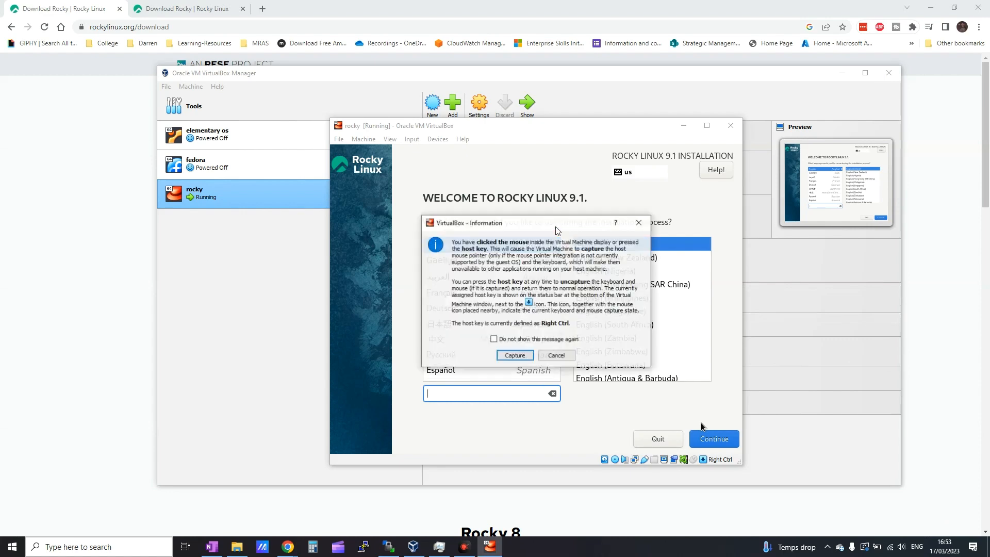
{"action": "left_click", "coordinate": [494, 339]}
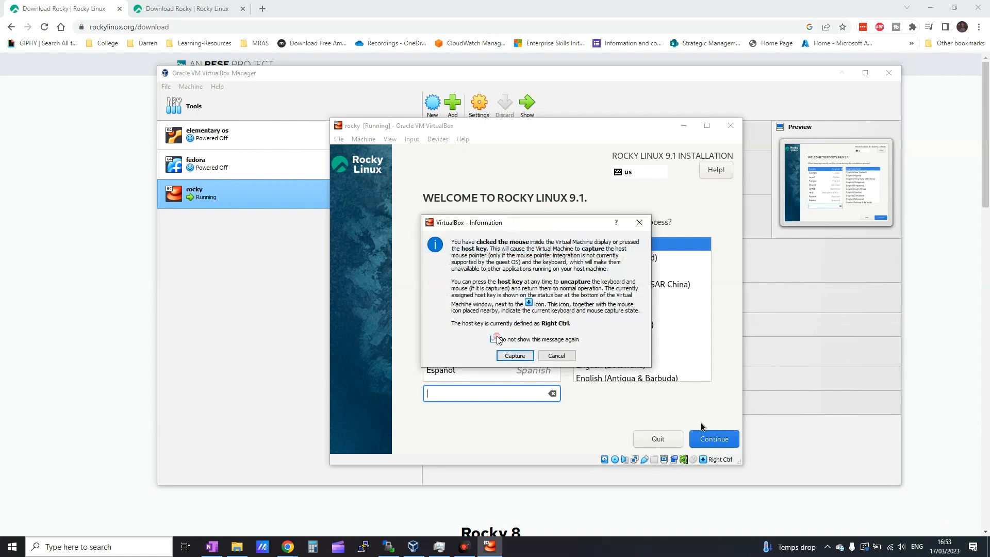
{"action": "left_click", "coordinate": [518, 356]}
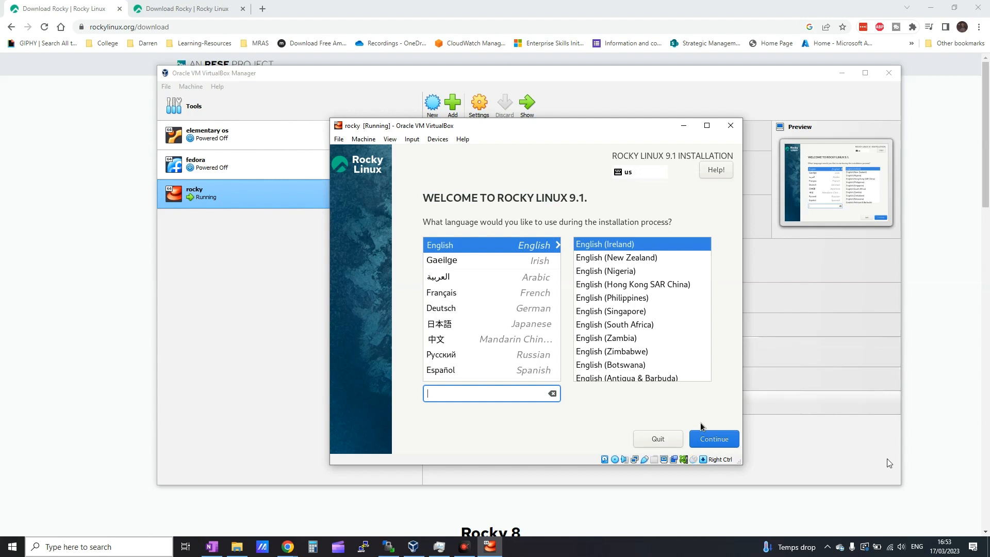
{"action": "left_click", "coordinate": [699, 433]}
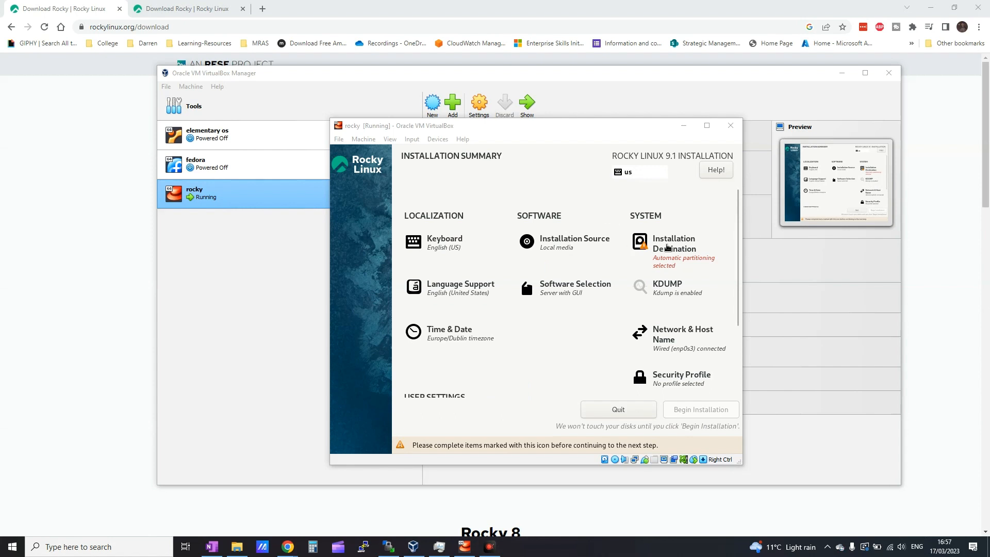
- Confirm the 20 GiB ATA VBOX HARDDISK as the installation destination with automatic storage configuration
{"action": "left_click", "coordinate": [667, 247]}
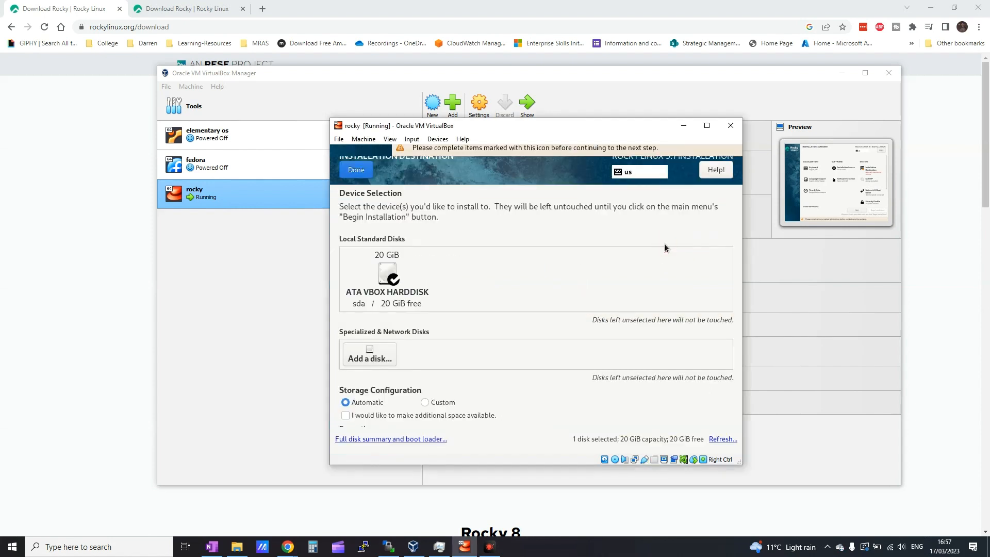
{"action": "left_click", "coordinate": [391, 279]}
{"action": "left_click", "coordinate": [391, 279]}
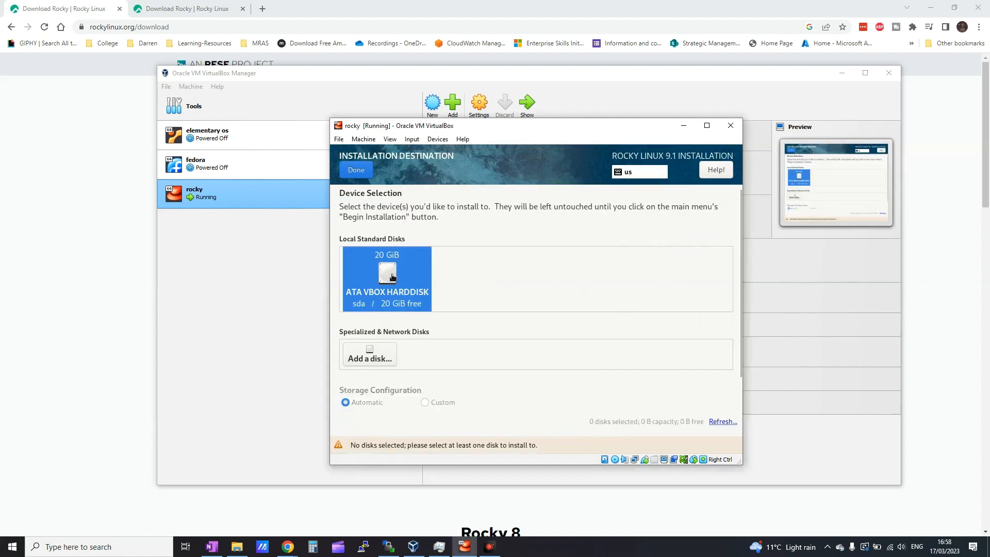
{"action": "left_click", "coordinate": [354, 170]}
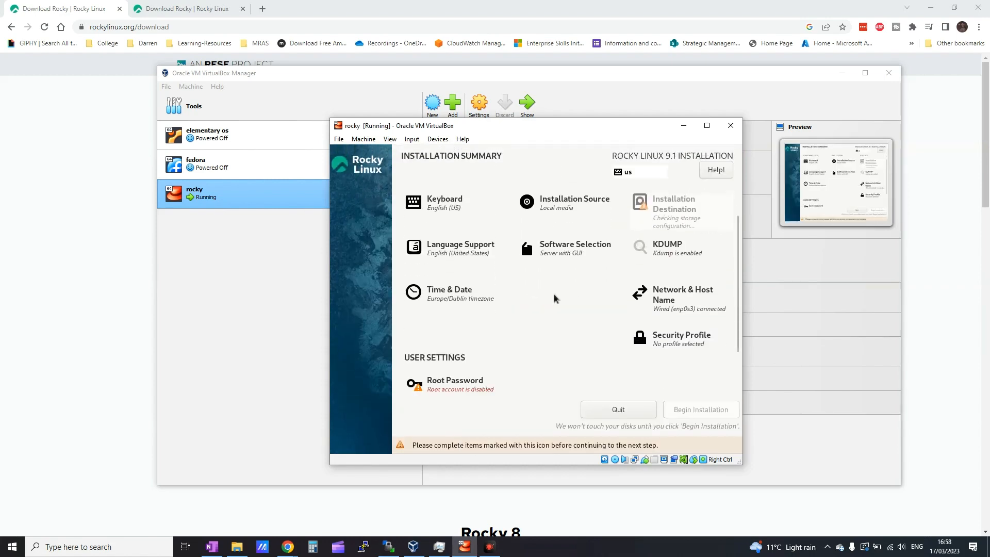
- Unlock the root account, enter and confirm the root password, and begin the installation
{"action": "left_click", "coordinate": [453, 387]}
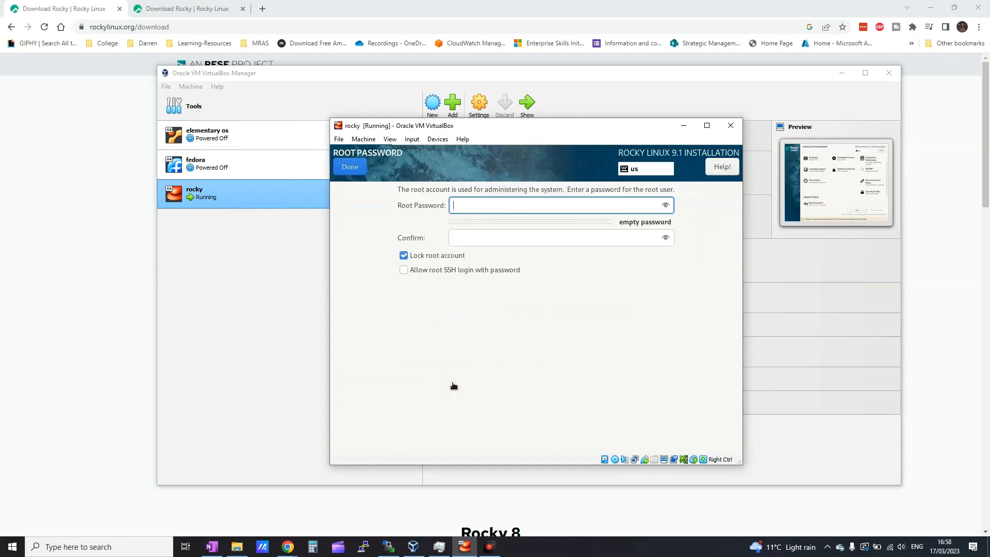
{"action": "left_click", "coordinate": [404, 258]}
{"action": "left_click", "coordinate": [479, 205]}
{"action": "type", "text": "*********"}
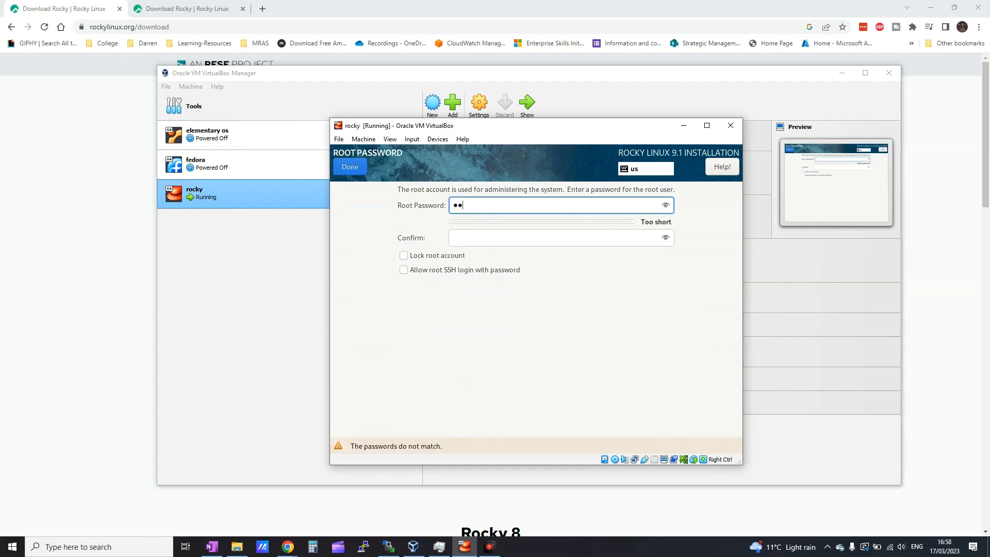
{"action": "left_click", "coordinate": [494, 238]}
{"action": "type", "text": "*********"}
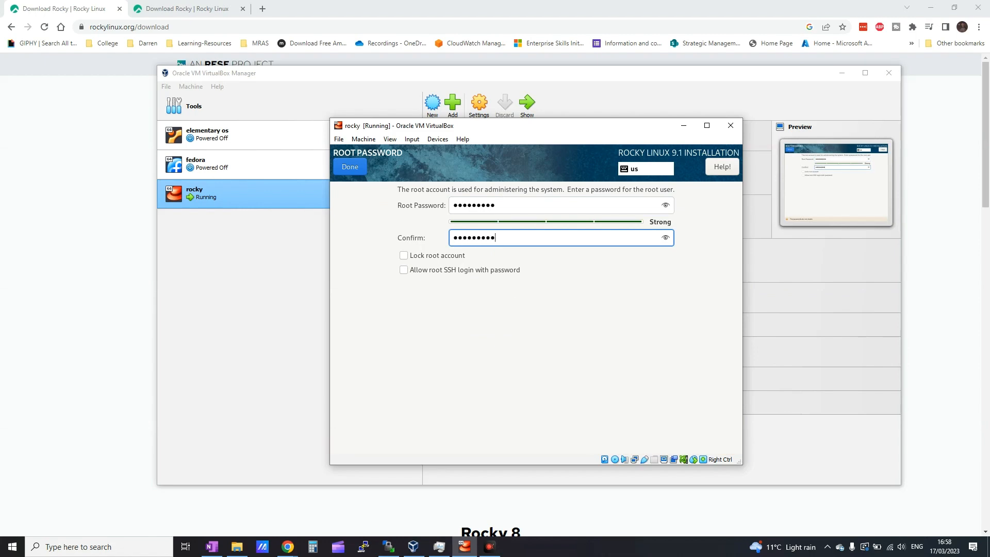
{"action": "left_click", "coordinate": [356, 170]}
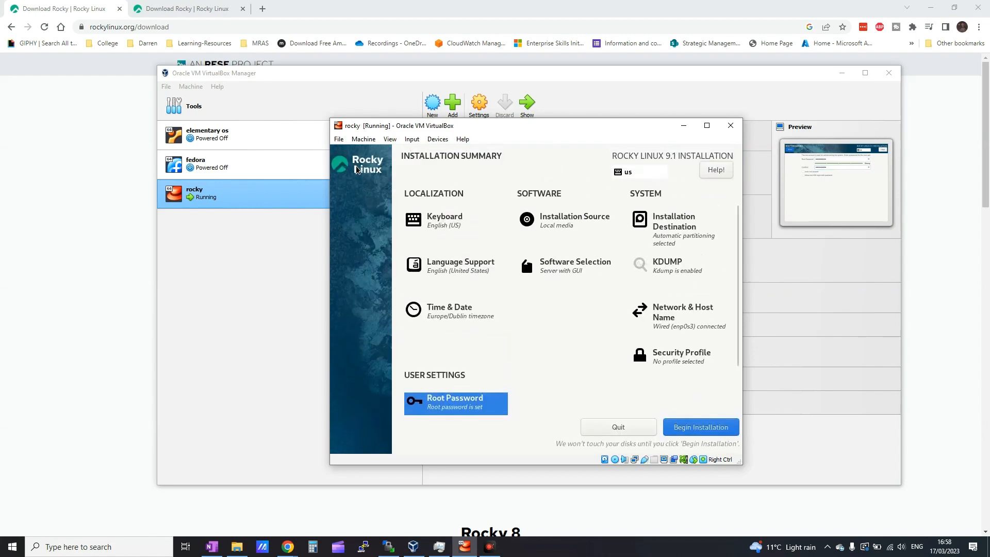
{"action": "left_click", "coordinate": [710, 429]}
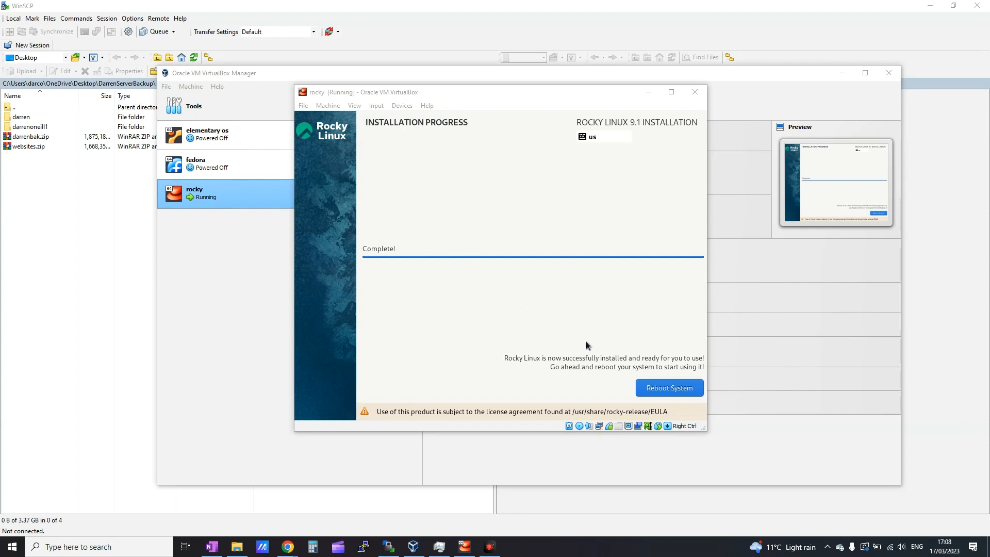
- Reboot into the installed system and start its initial setup, keeping Location Services enabled and skipping the online accounts
{"action": "left_click", "coordinate": [670, 392]}
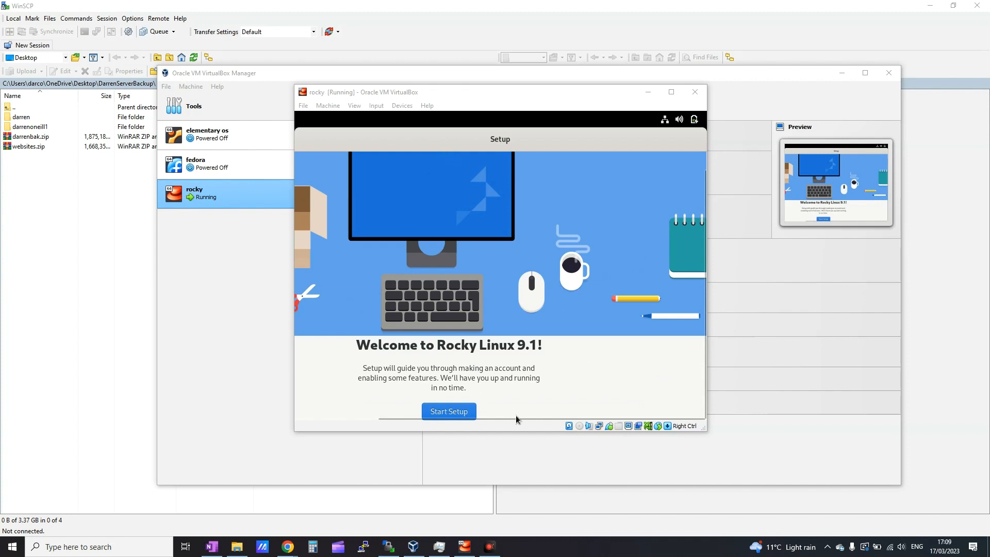
{"action": "left_click", "coordinate": [460, 410]}
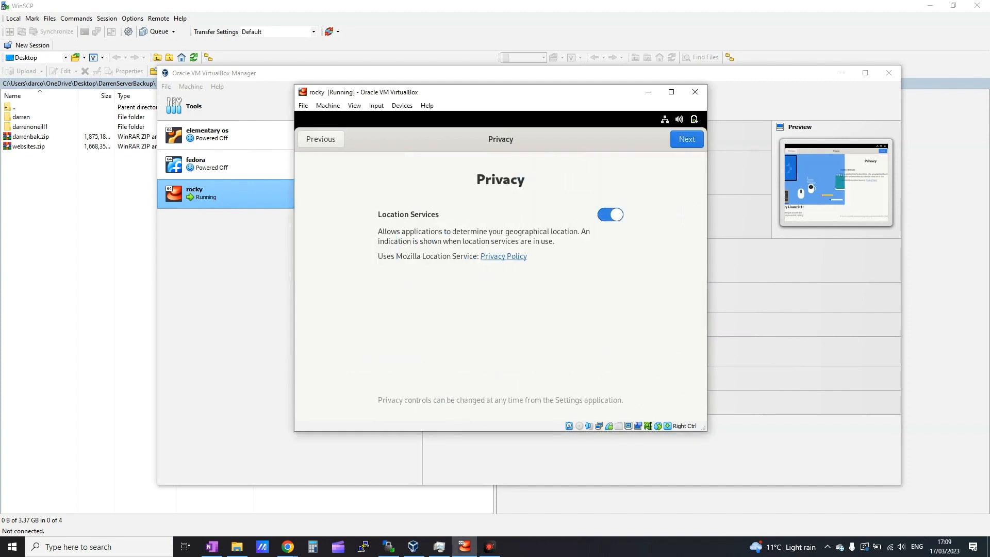
{"action": "left_click", "coordinate": [687, 140]}
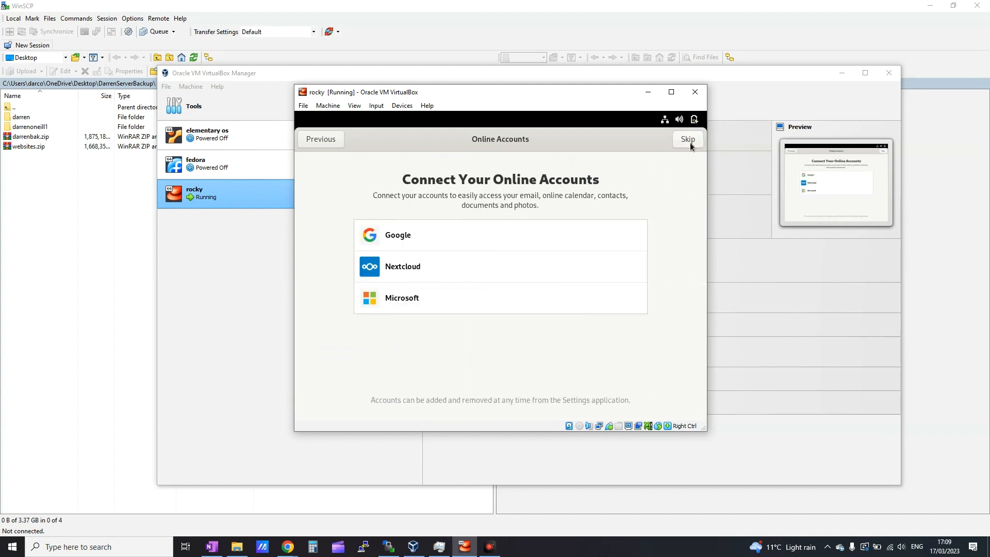
{"action": "left_click", "coordinate": [689, 142]}
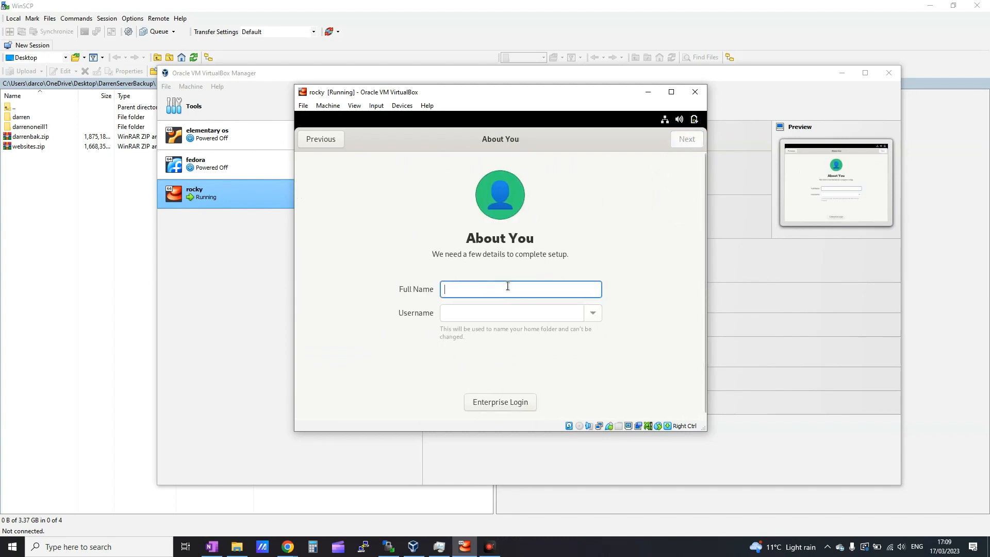
- Create the user account by entering the full name, and set and confirm the account password
{"action": "type", "text": "darren"}
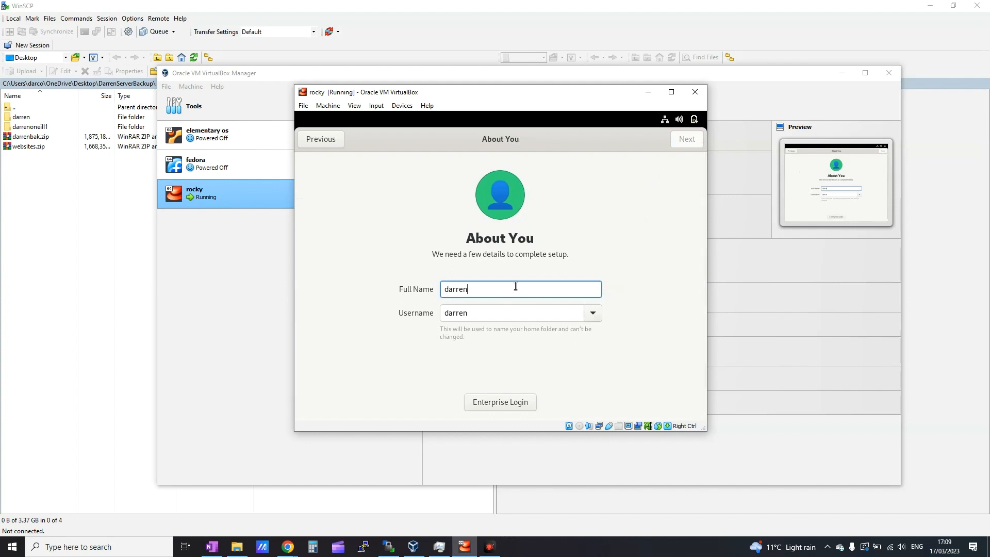
{"action": "left_click", "coordinate": [686, 141]}
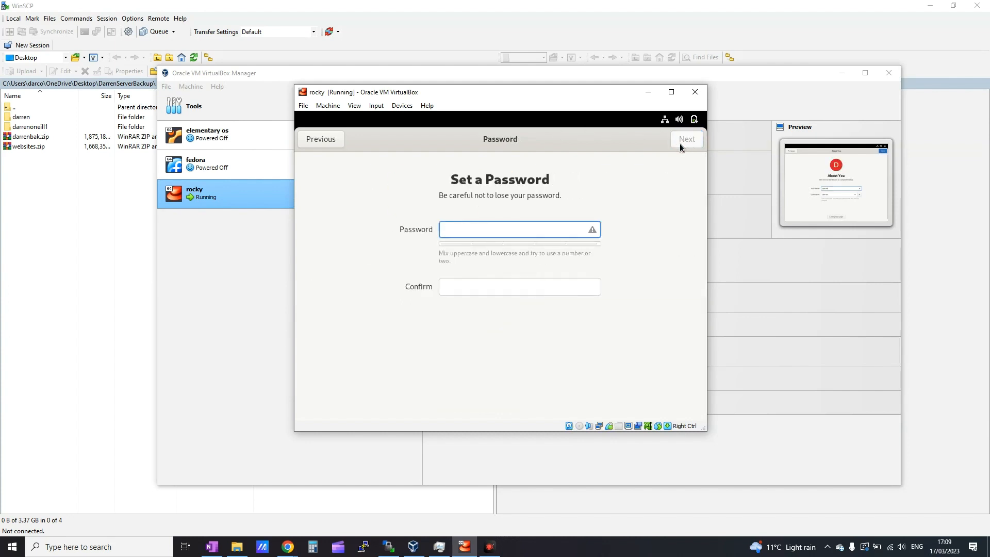
{"action": "type", "text": "••••"}
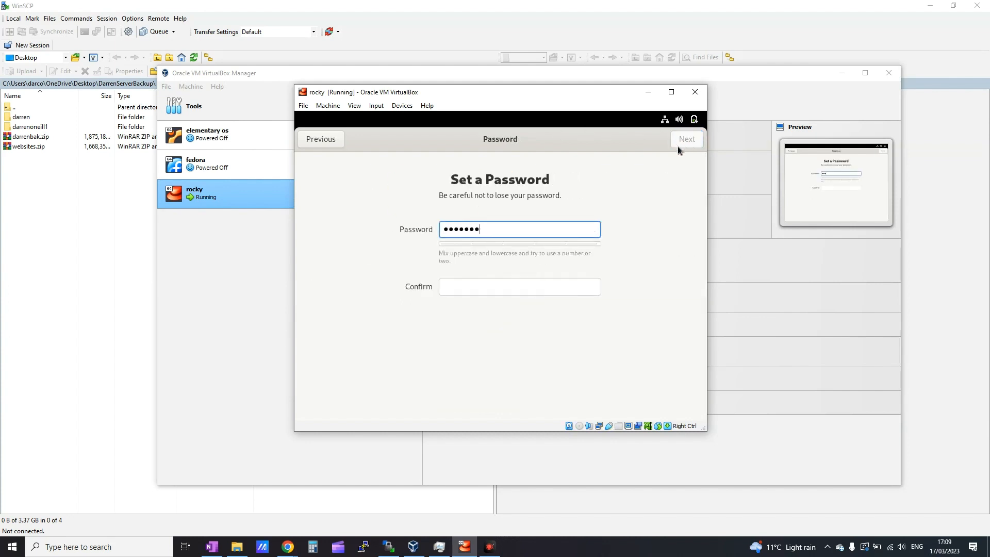
{"action": "key", "text": "Tab"}
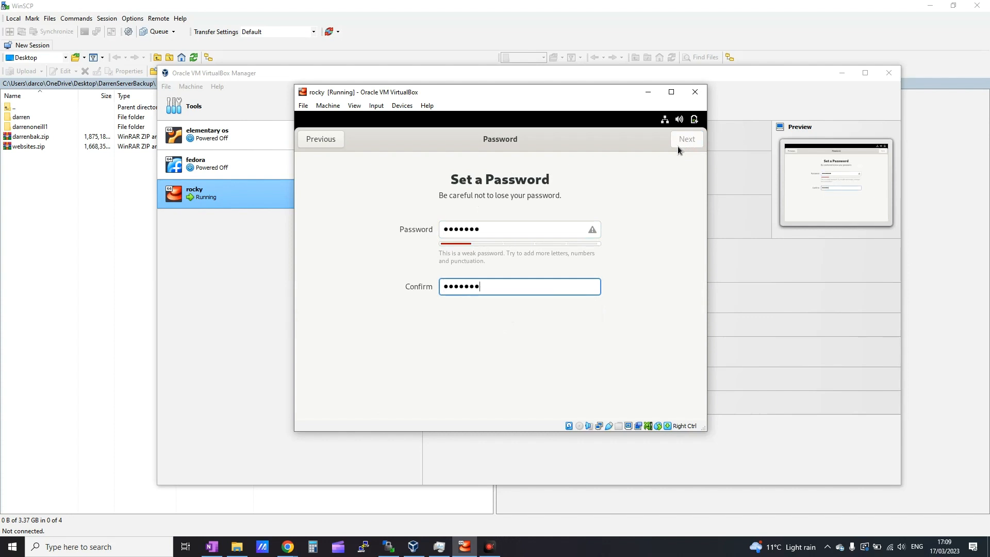
{"action": "left_click", "coordinate": [684, 140]}
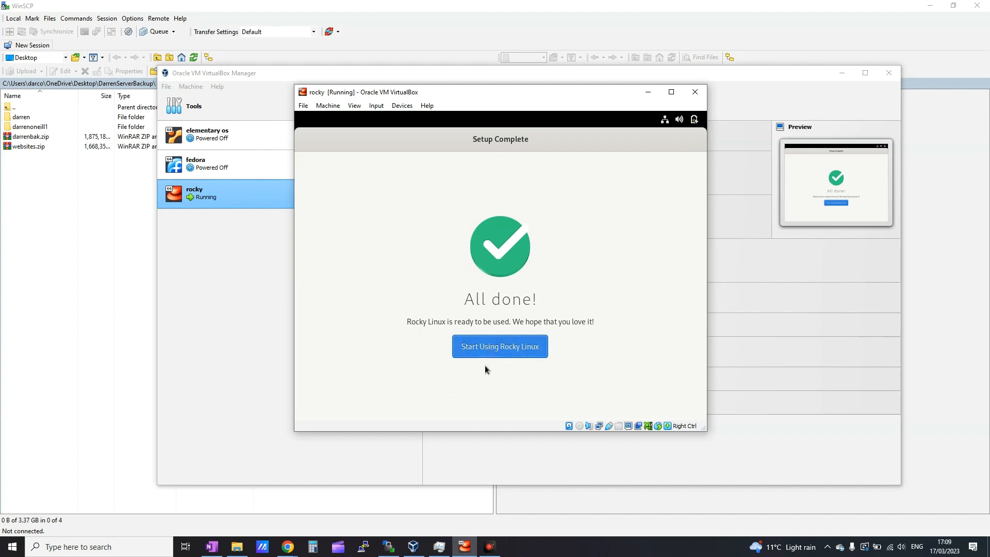
- Finish the setup to start using Rocky Linux, declining the welcome tour and leaving the activities overview for the desktop
{"action": "left_click", "coordinate": [490, 349]}
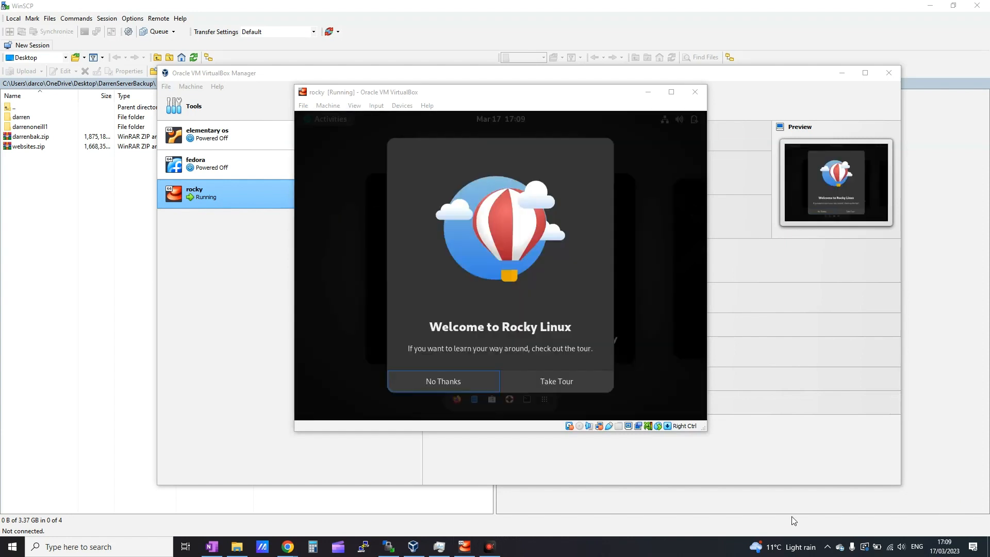
{"action": "left_click", "coordinate": [758, 505]}
{"action": "left_click", "coordinate": [326, 265]}
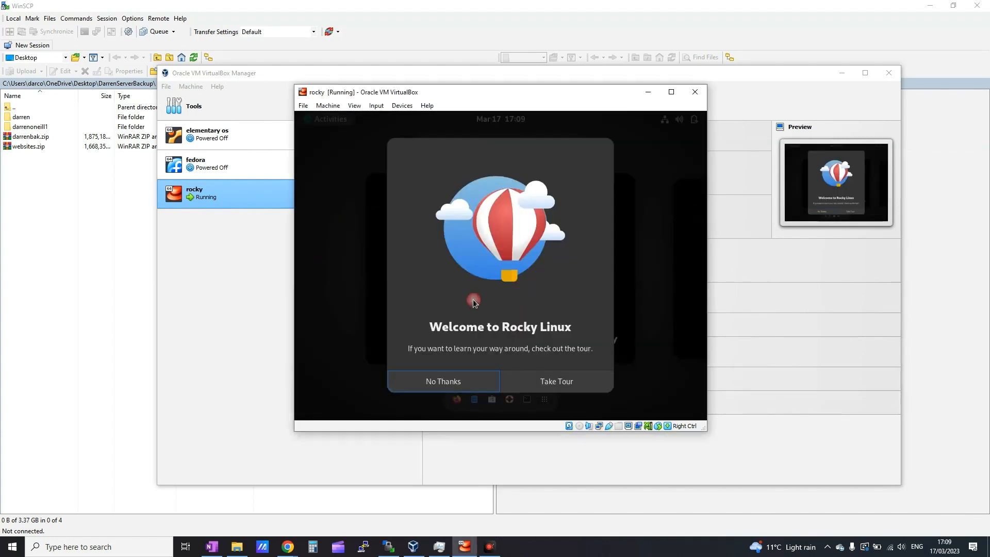
{"action": "left_click", "coordinate": [457, 384]}
{"action": "left_click", "coordinate": [475, 249]}
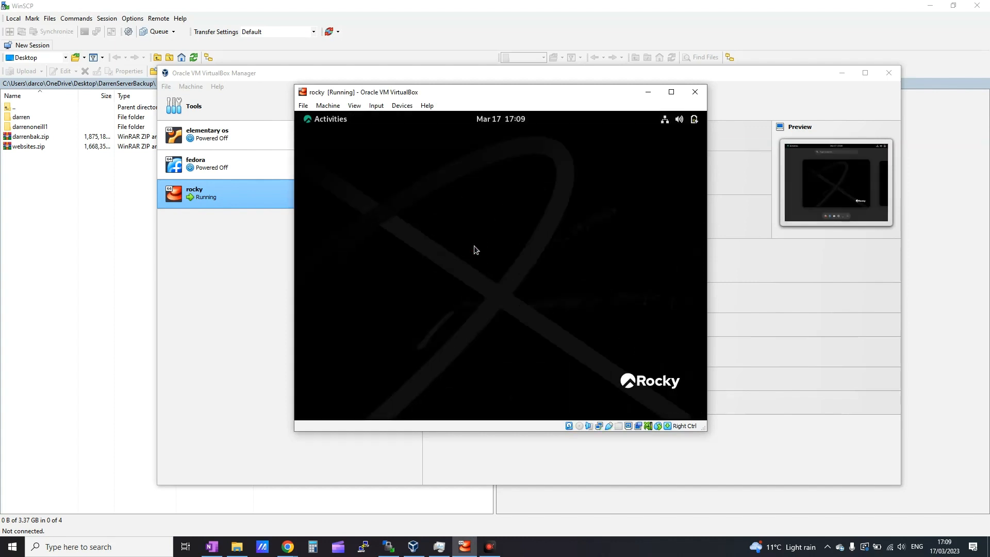